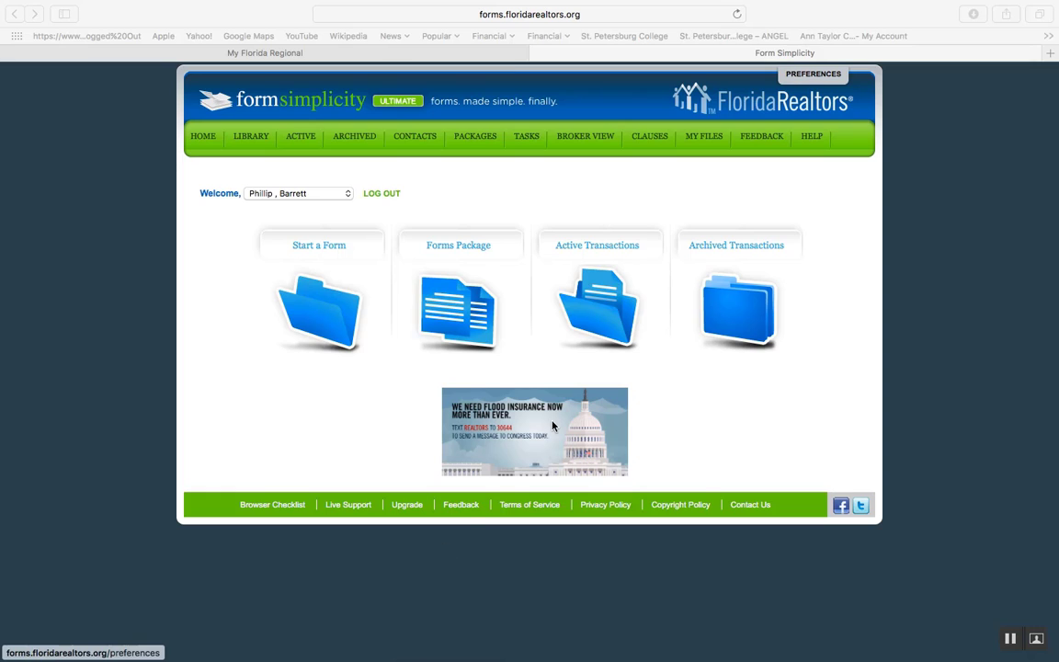
# Step: Open the broker review checklists of the active Blaikie Court transaction
pyautogui.click(590, 308)
pyautogui.click(591, 308)
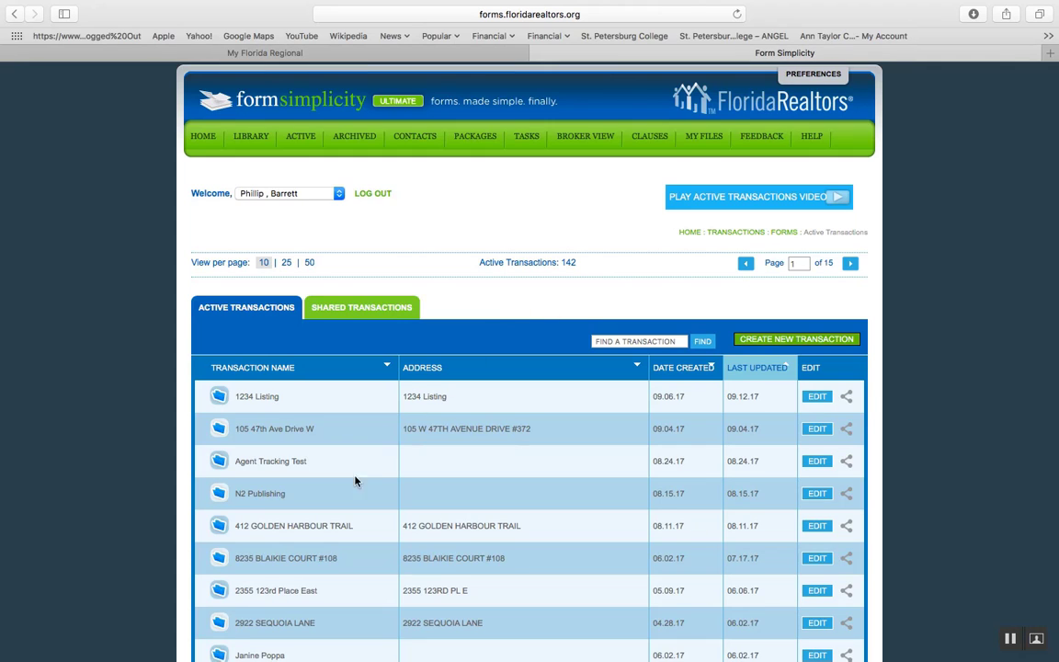
pyautogui.click(281, 564)
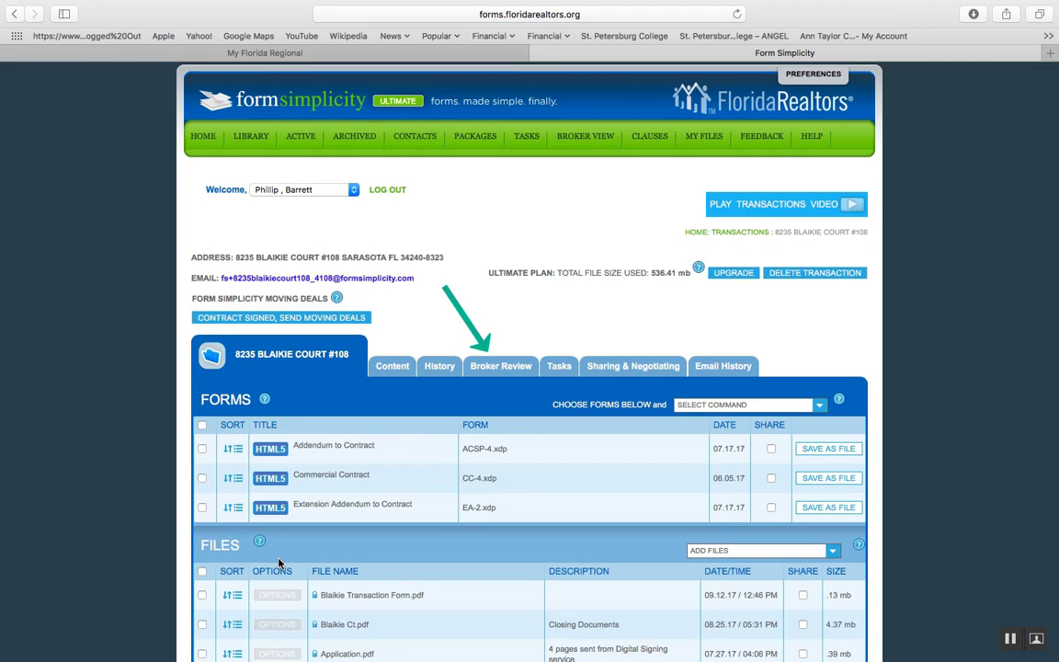
pyautogui.click(502, 368)
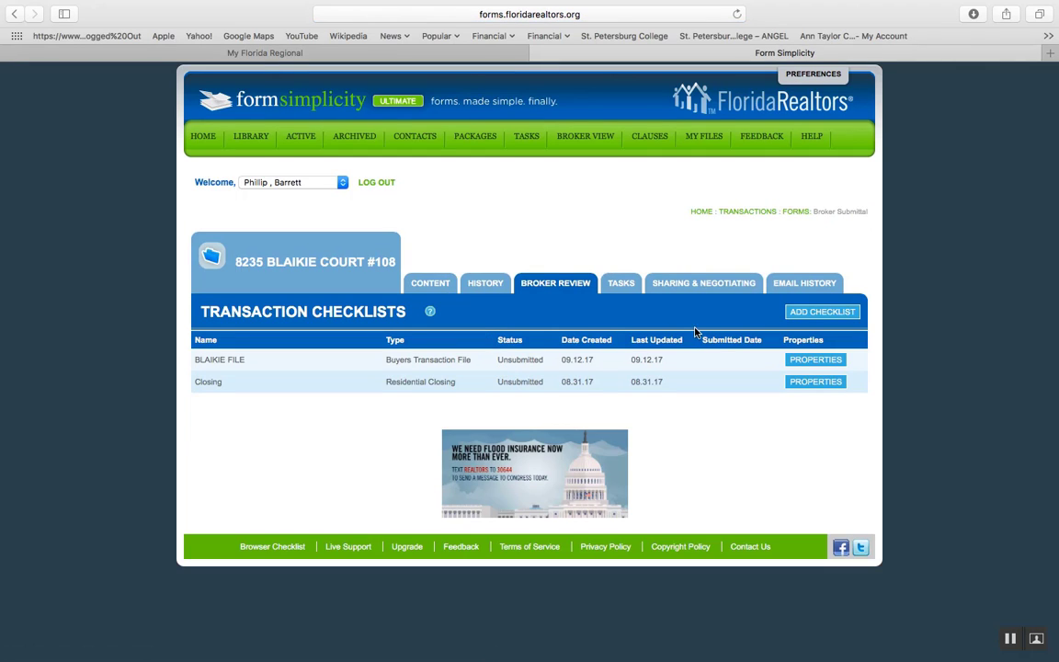
# Step: Create a Buyers Transaction File checklist named BLAIKIE FILE
pyautogui.click(825, 312)
pyautogui.click(824, 313)
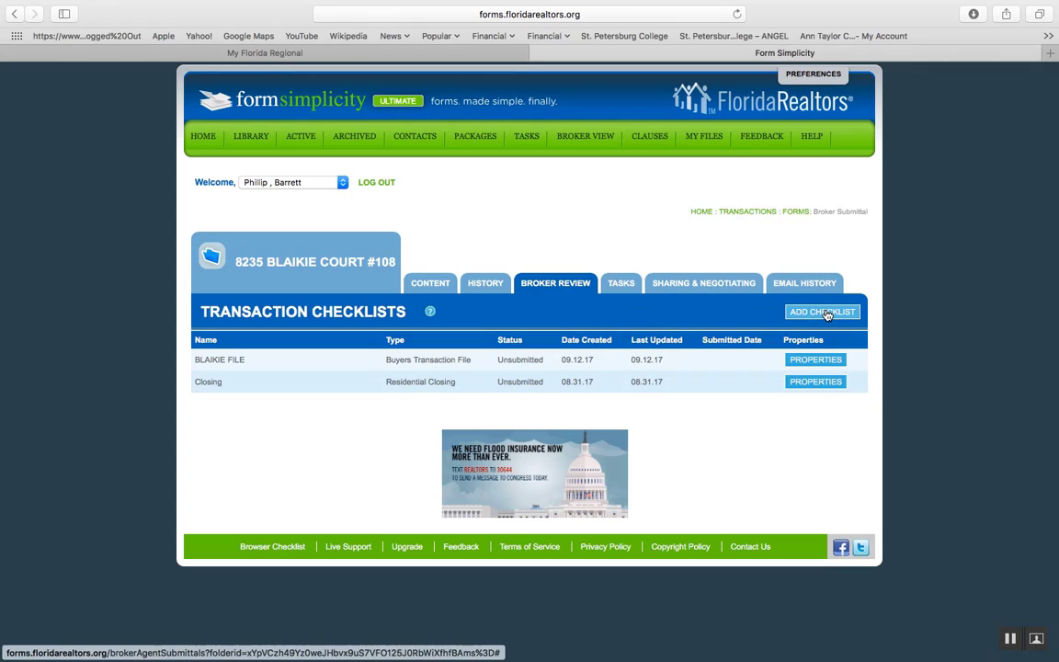
pyautogui.click(827, 313)
pyautogui.click(732, 337)
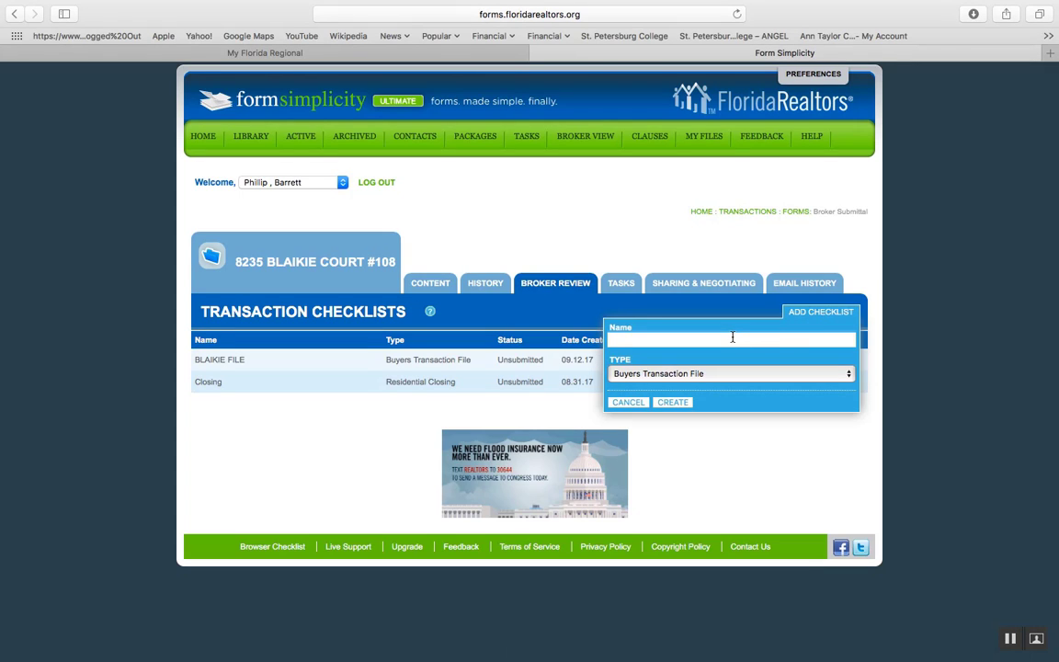
pyautogui.write('BLAIKIE FILE')
pyautogui.click(669, 408)
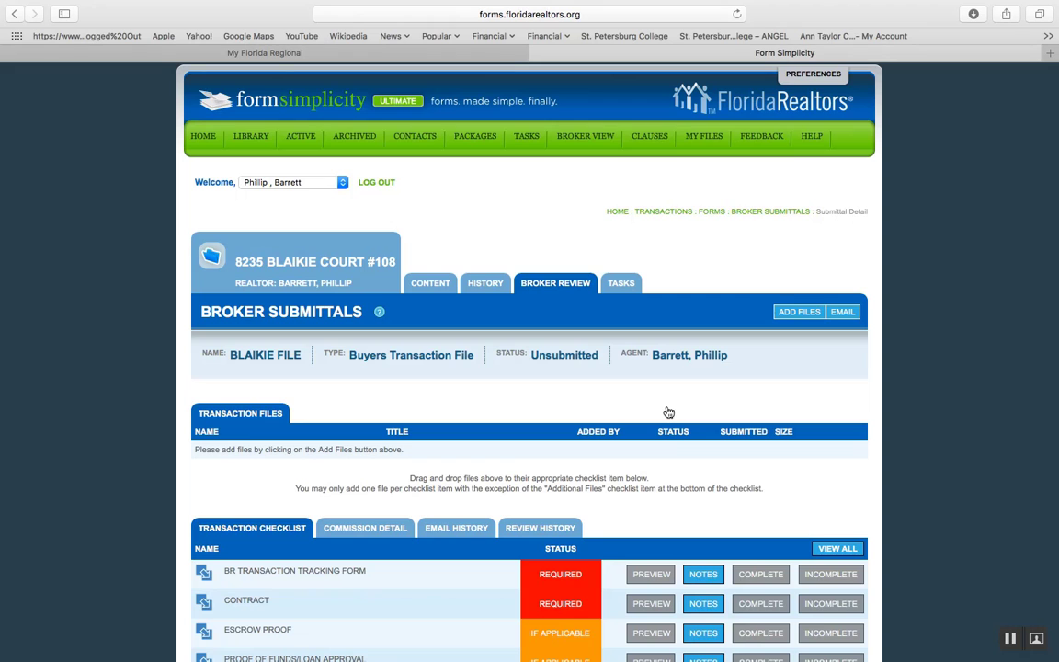
pyautogui.click(805, 314)
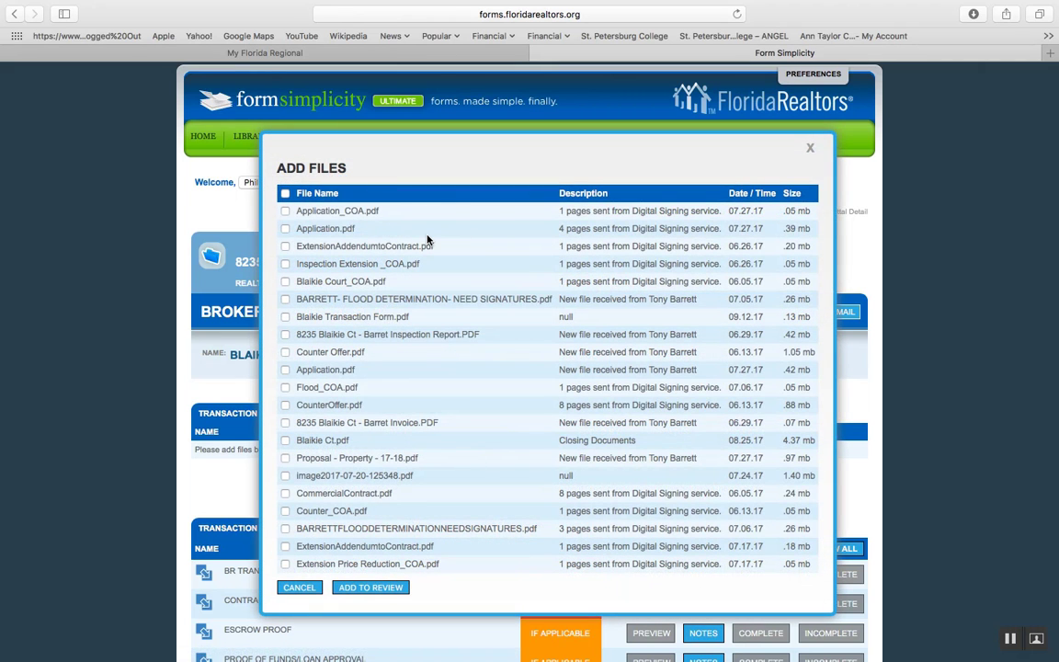
pyautogui.click(285, 317)
pyautogui.click(285, 476)
pyautogui.click(285, 494)
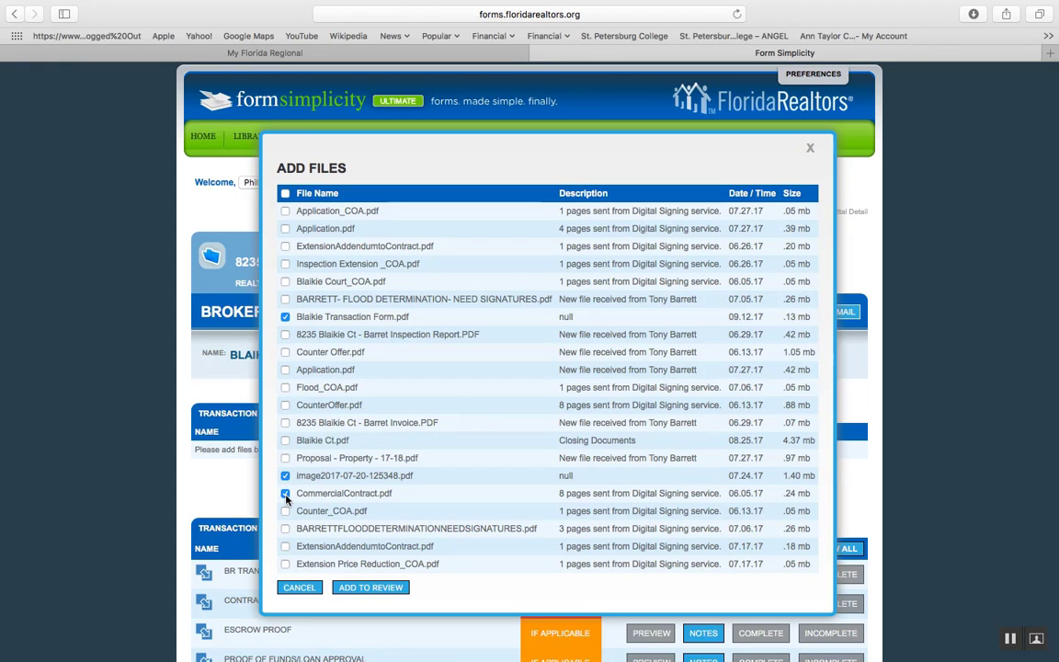
pyautogui.click(285, 547)
pyautogui.click(285, 352)
pyautogui.scroll(-2, 341, 473)
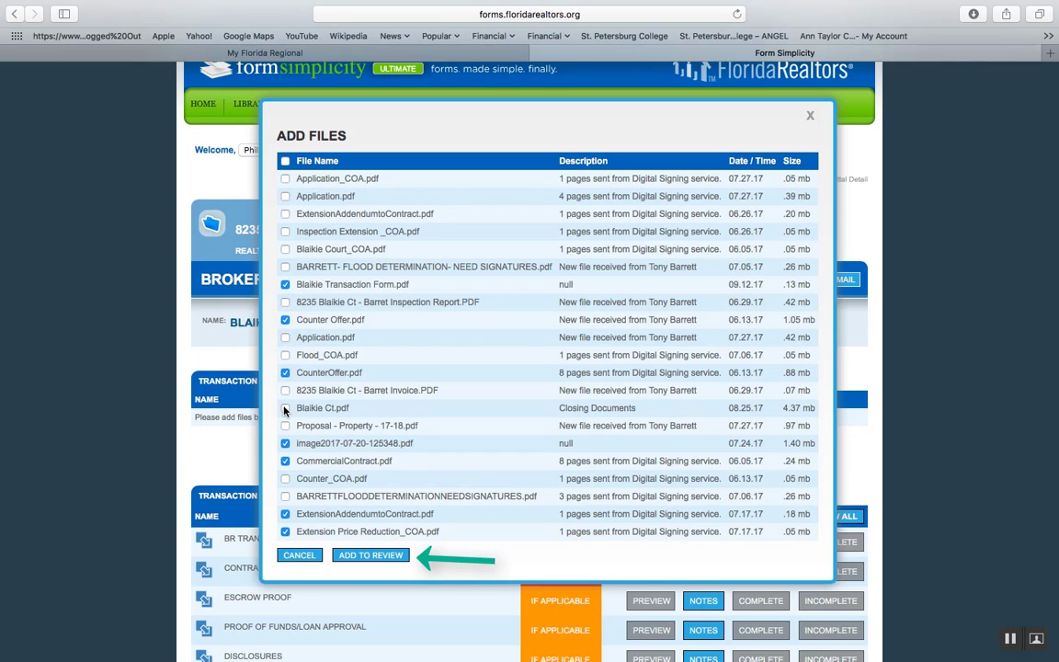
pyautogui.click(349, 556)
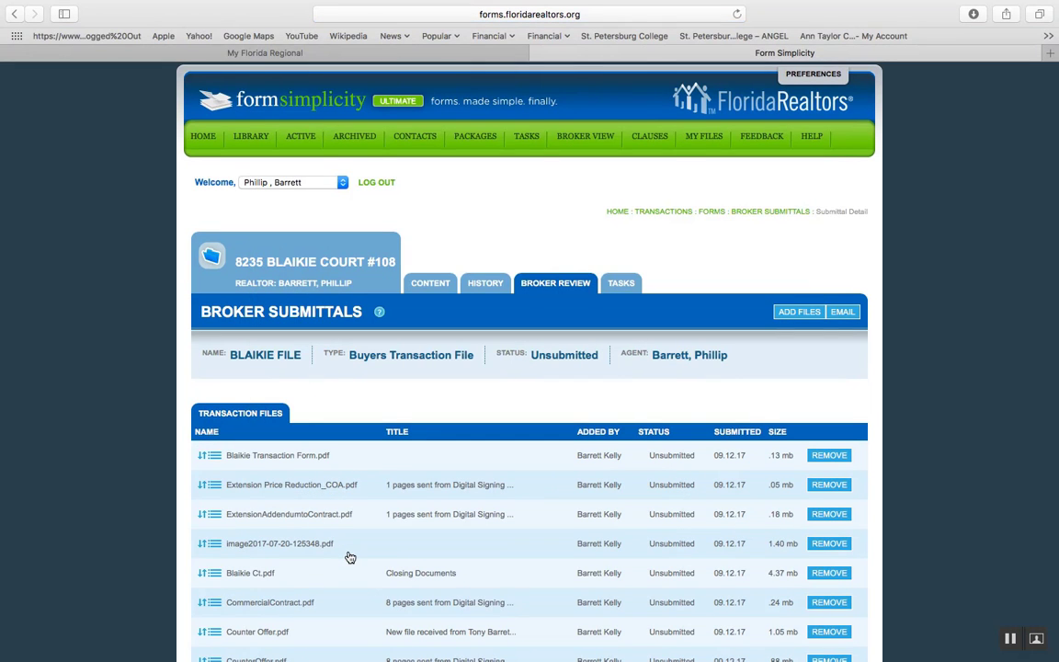
# Step: Assign Blaikie Transaction Form.pdf to the BR Transaction Tracking Form checklist item and CommercialContract.pdf to the Contract item
pyautogui.scroll(-5, 350, 557)
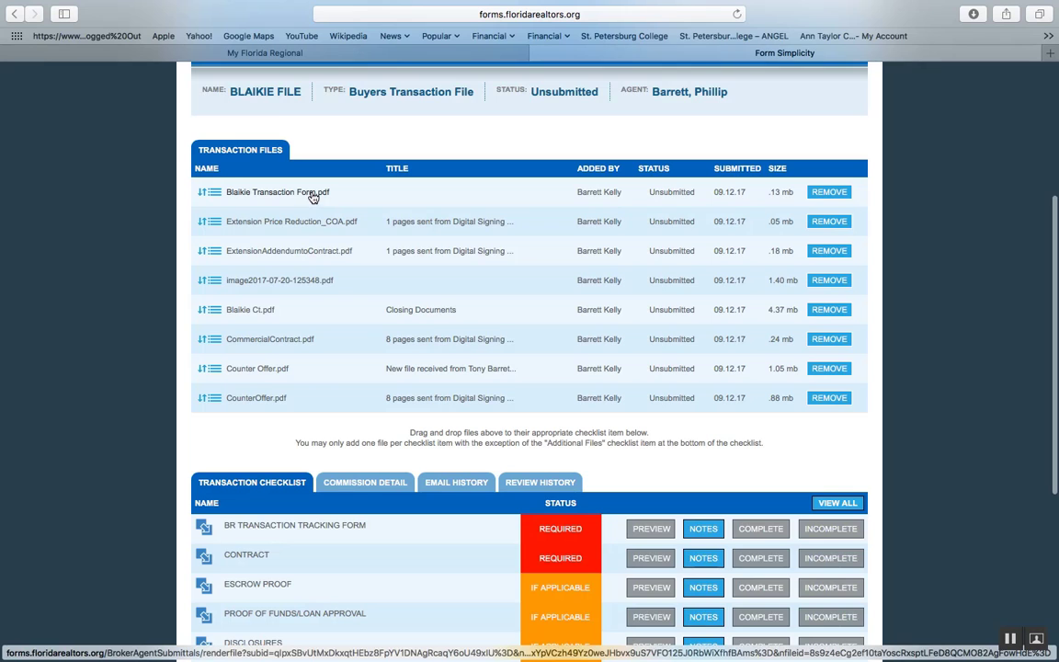
pyautogui.moveTo(313, 197); pyautogui.dragTo(313, 497)
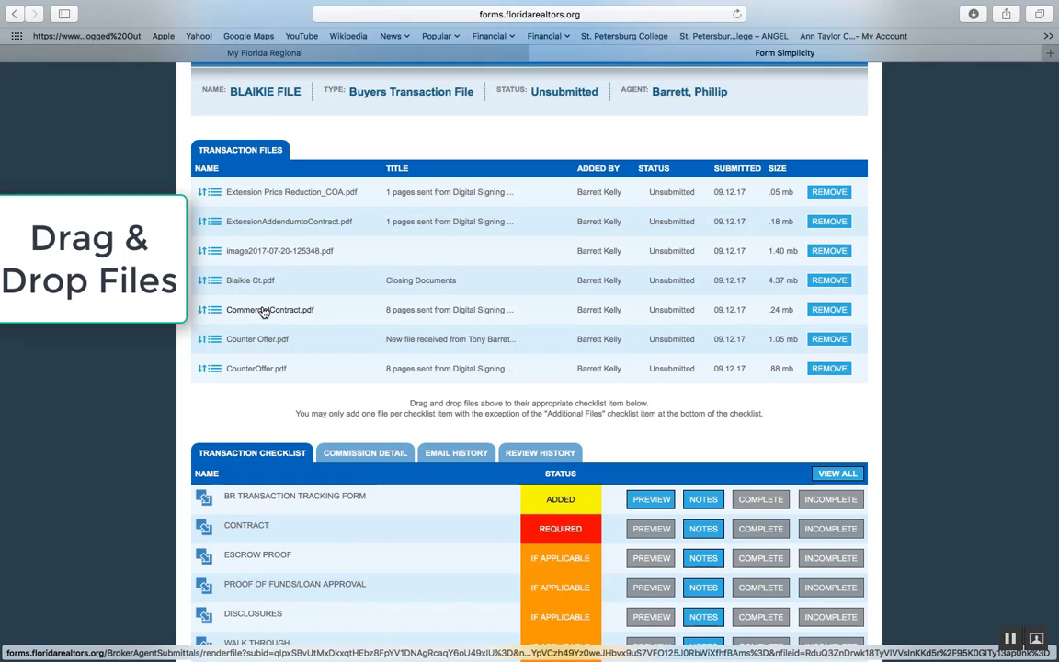
pyautogui.moveTo(264, 314); pyautogui.dragTo(265, 495)
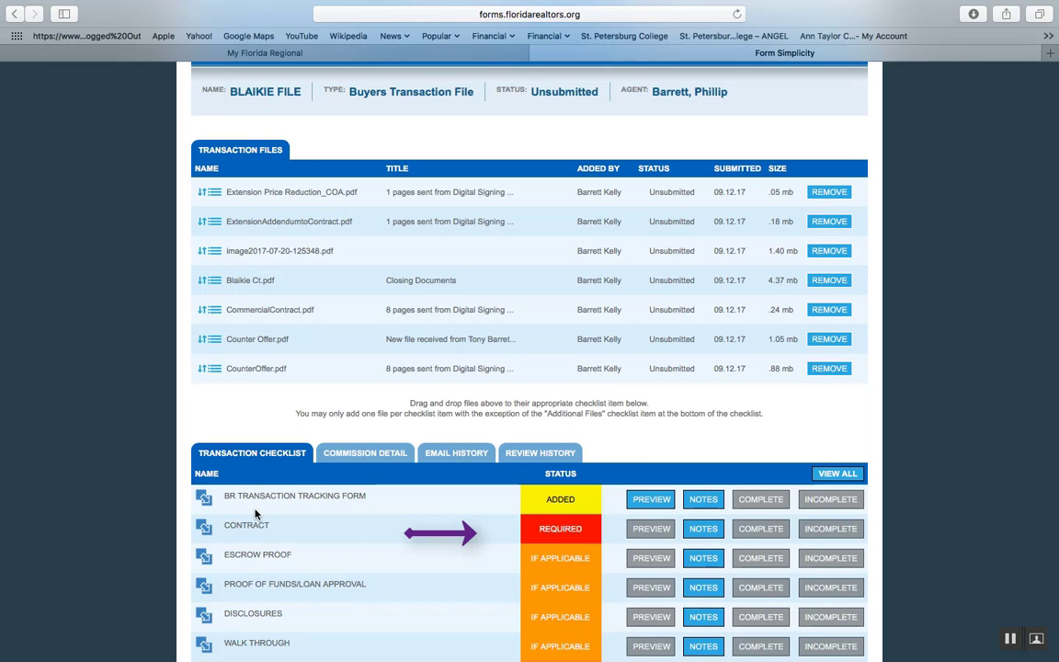
pyautogui.moveTo(276, 310); pyautogui.dragTo(276, 524)
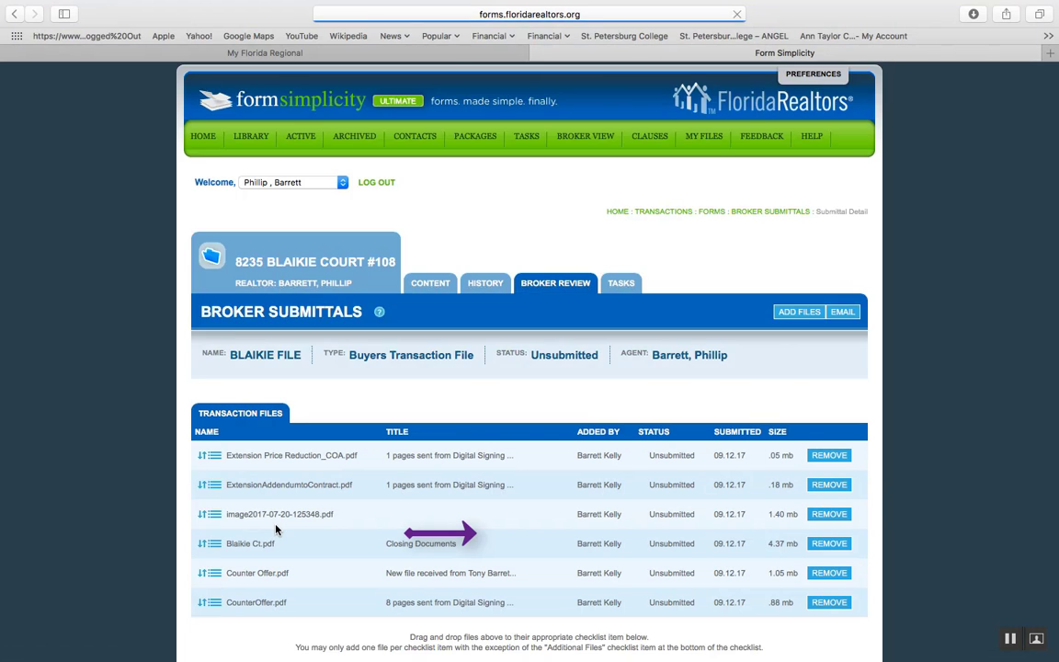
# Step: Assign image2017-07-20-125348.pdf to the Escrow Proof checklist item and Blaikie Ct.pdf to Closing Documents (ALTA & Deed)
pyautogui.scroll(-5, 276, 530)
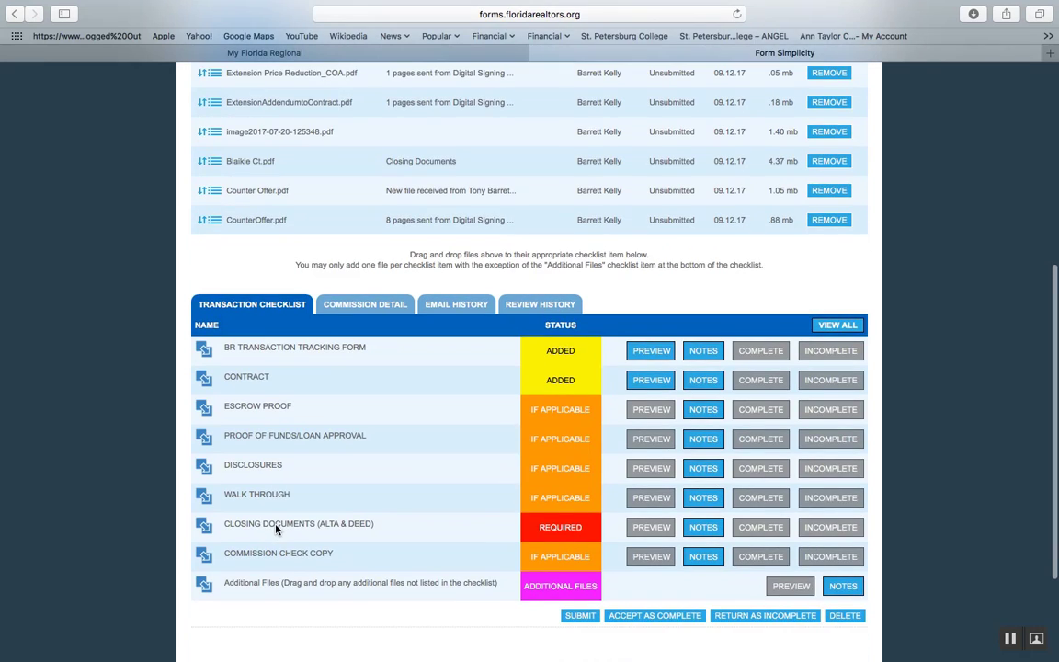
pyautogui.scroll(2, 275, 530)
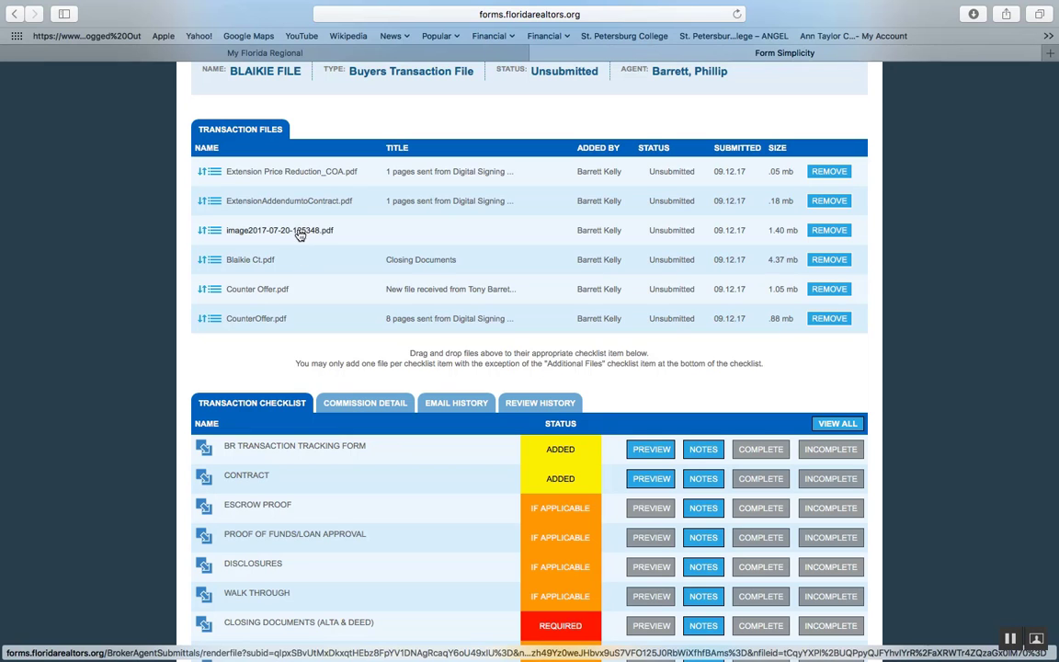
pyautogui.moveTo(267, 230); pyautogui.dragTo(298, 519)
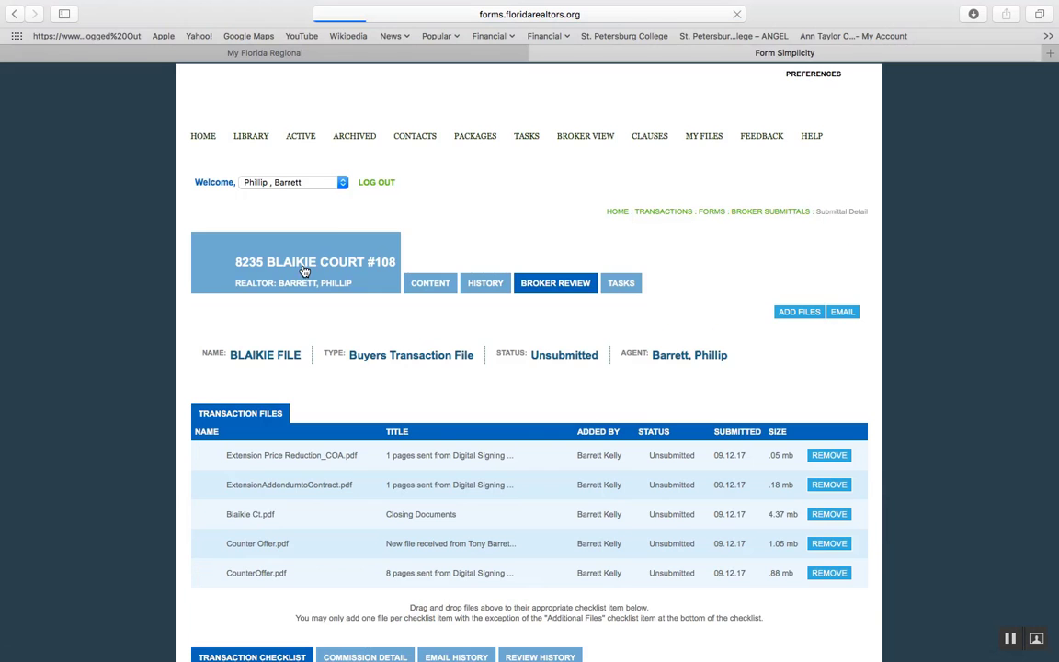
pyautogui.scroll(-5, 298, 340)
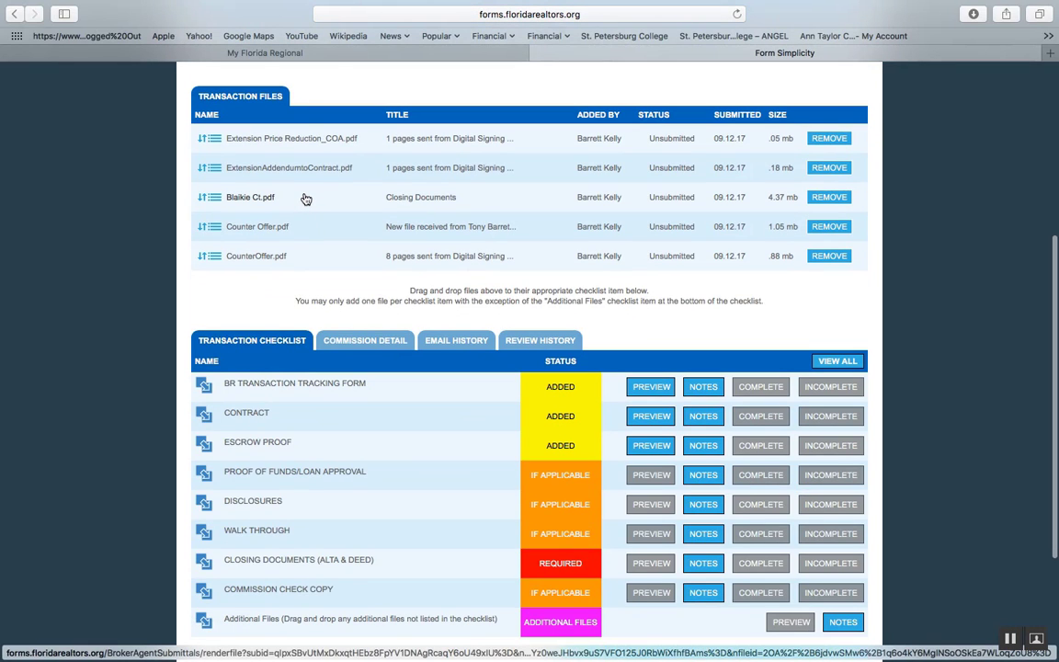
pyautogui.moveTo(305, 202); pyautogui.dragTo(317, 572)
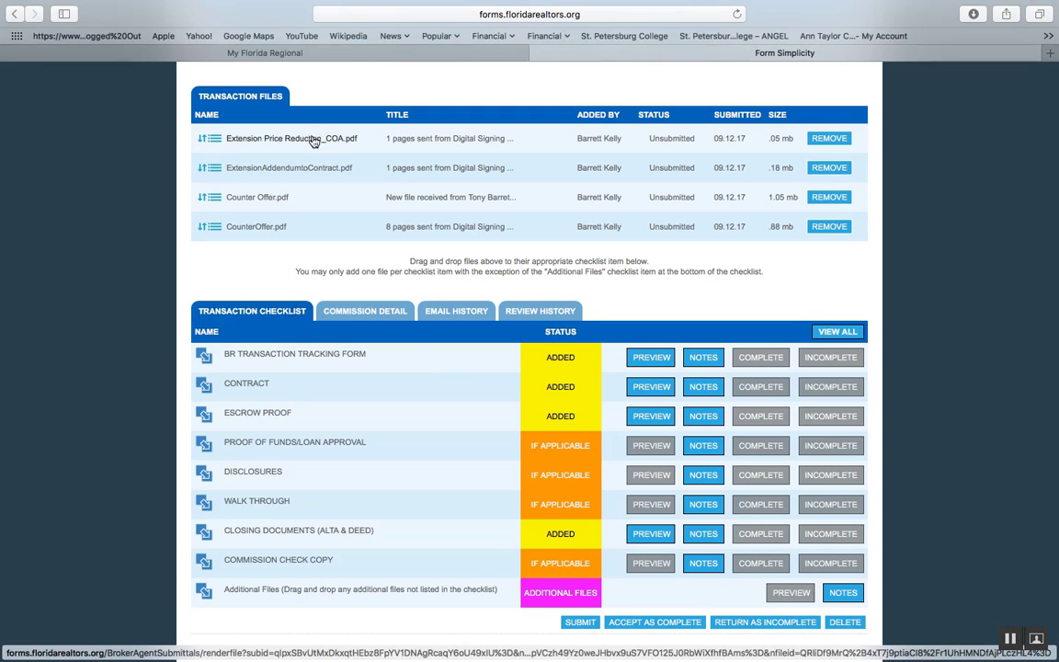
# Step: Place Extension Price Reduction_COA.pdf, ExtensionAddendumtoContract.pdf, Counter Offer.pdf and CounterOffer.pdf under the checklist's Additional Files item
pyautogui.moveTo(313, 141); pyautogui.dragTo(300, 604)
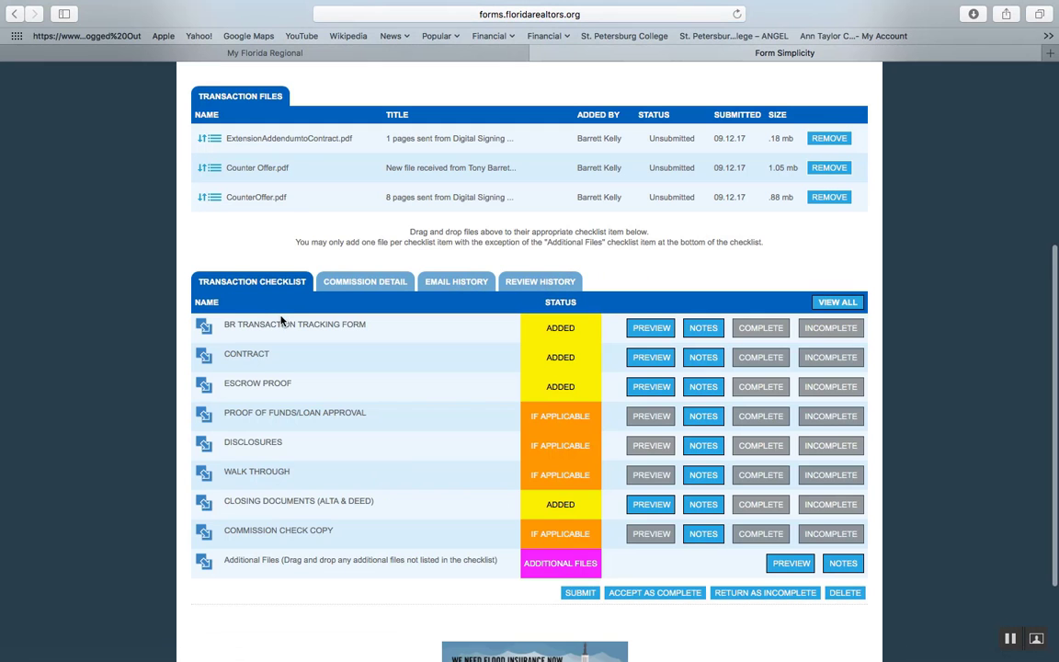
pyautogui.moveTo(230, 147); pyautogui.dragTo(315, 585)
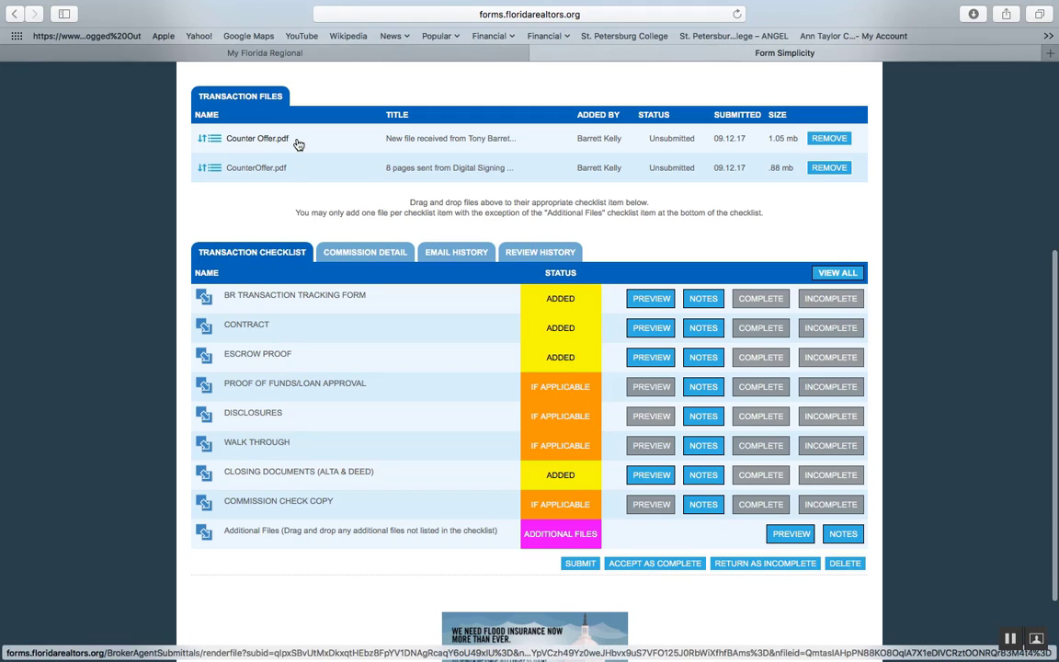
pyautogui.moveTo(260, 140); pyautogui.dragTo(308, 554)
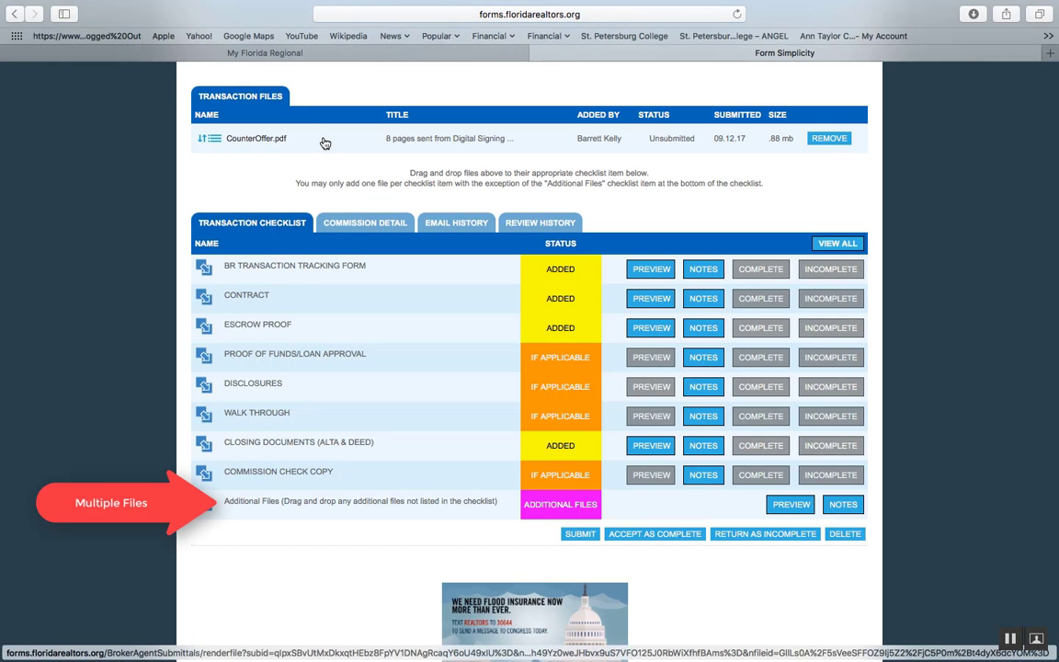
pyautogui.moveTo(324, 142); pyautogui.dragTo(350, 512)
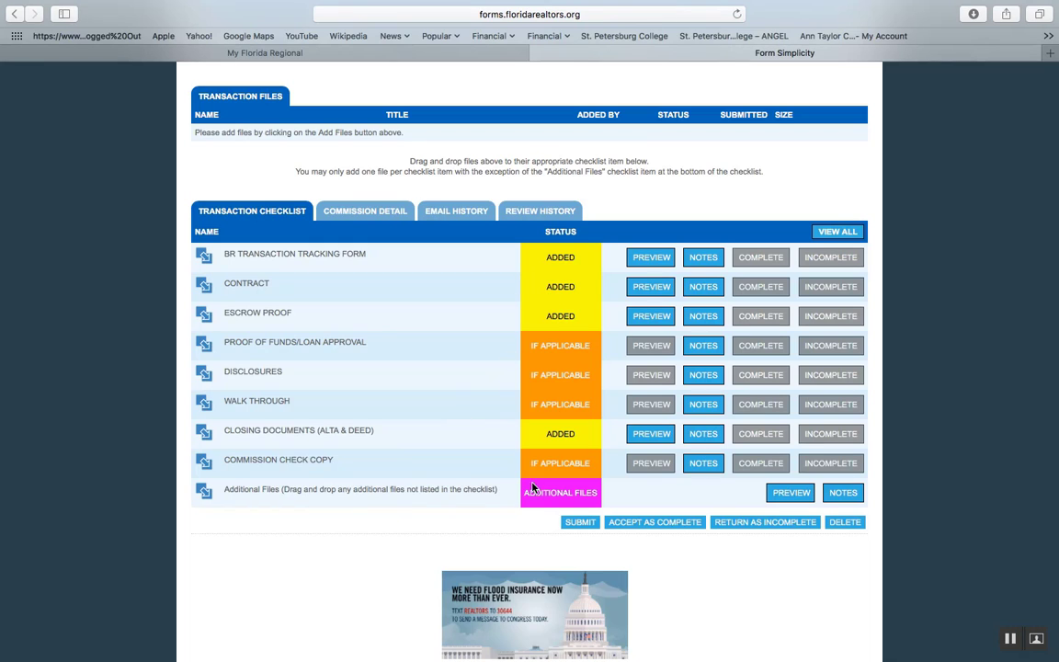
# Step: Submit the completed checklist to the broker for review and dismiss the confirmation
pyautogui.click(581, 524)
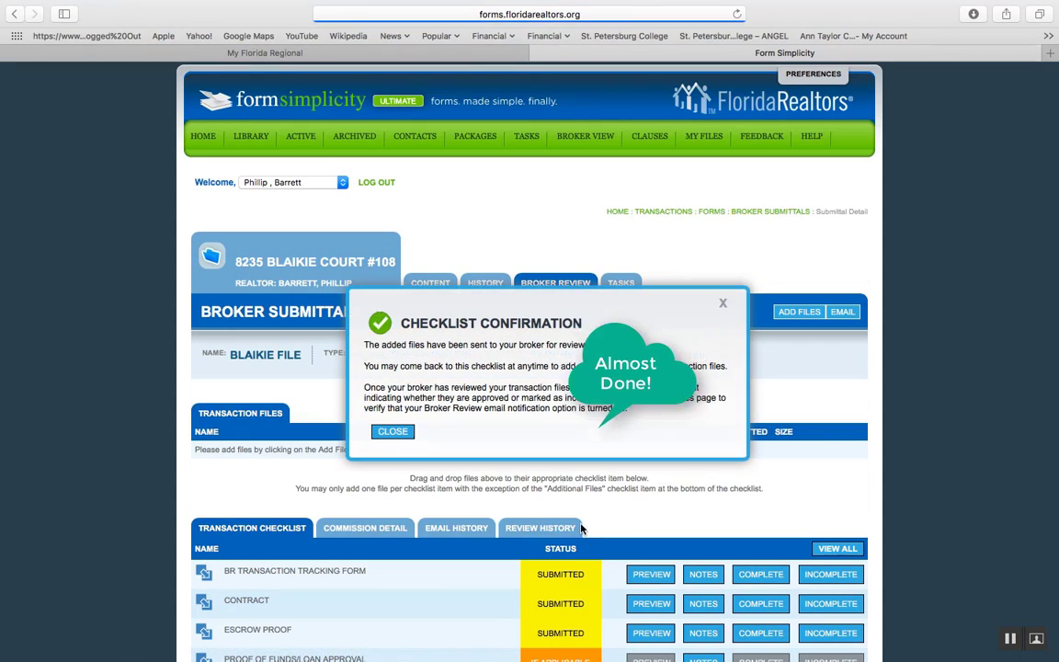
pyautogui.click(392, 431)
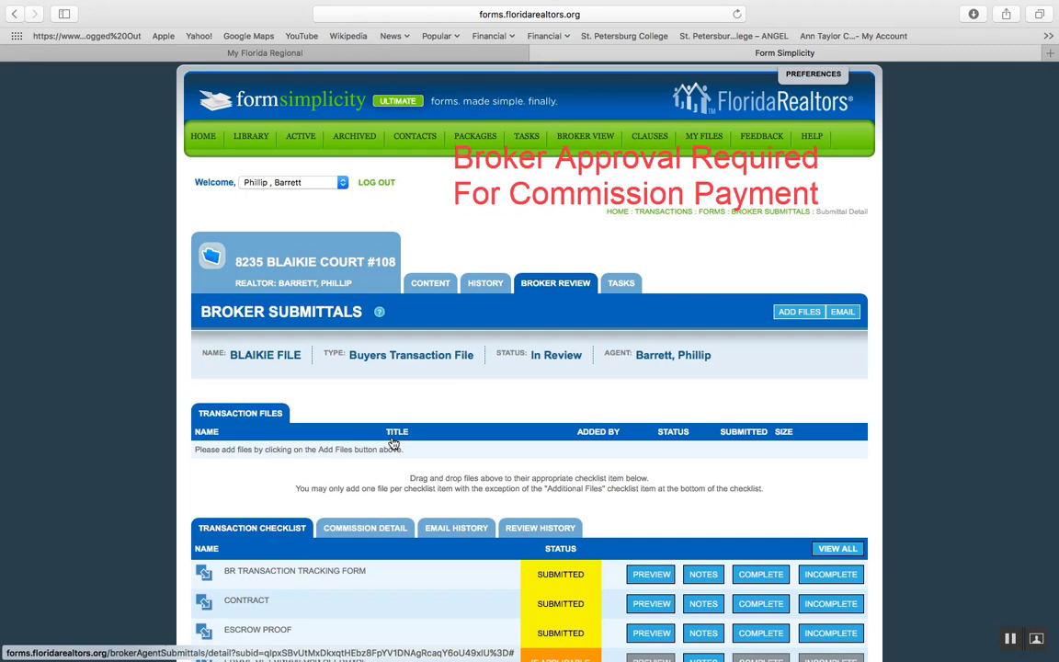
pyautogui.moveTo(916, 659)
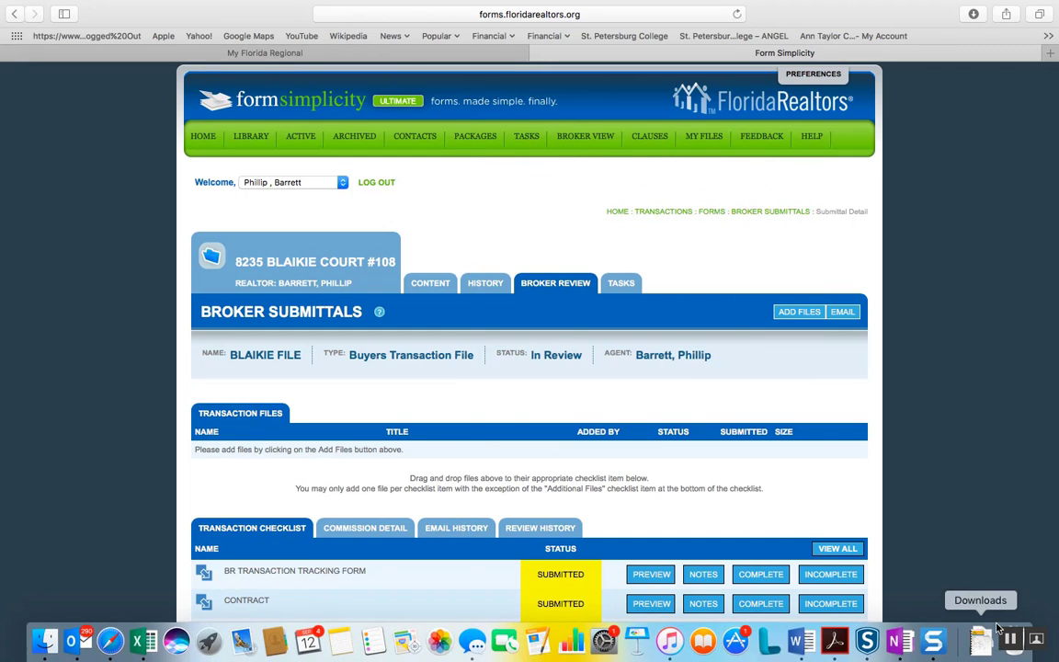
pyautogui.click(1012, 639)
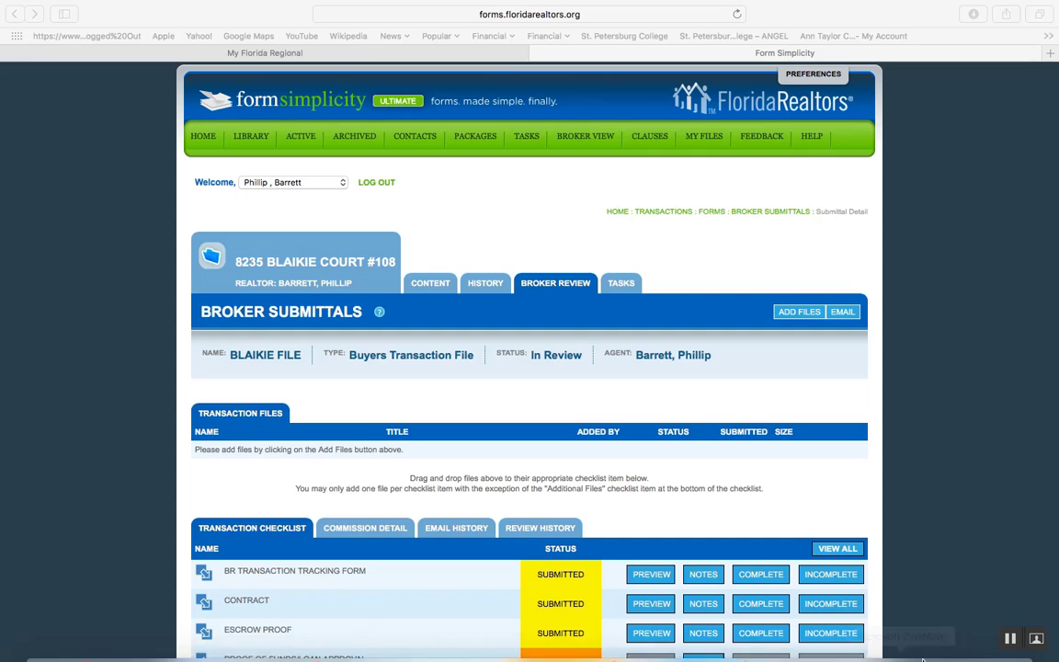